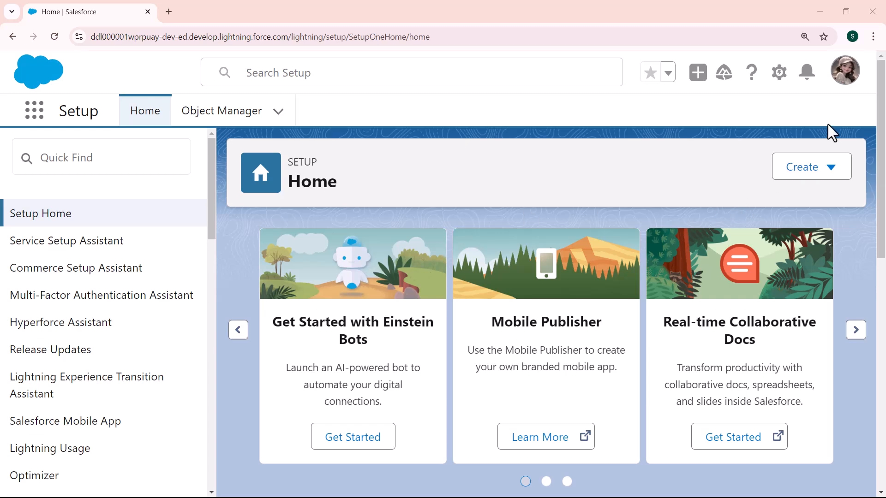
Open Setup in a new browser tab, then find and open the Reports item by searching for "report", dismissing the analytics pop-up
{"action": "left_click", "coordinate": [779, 72]}
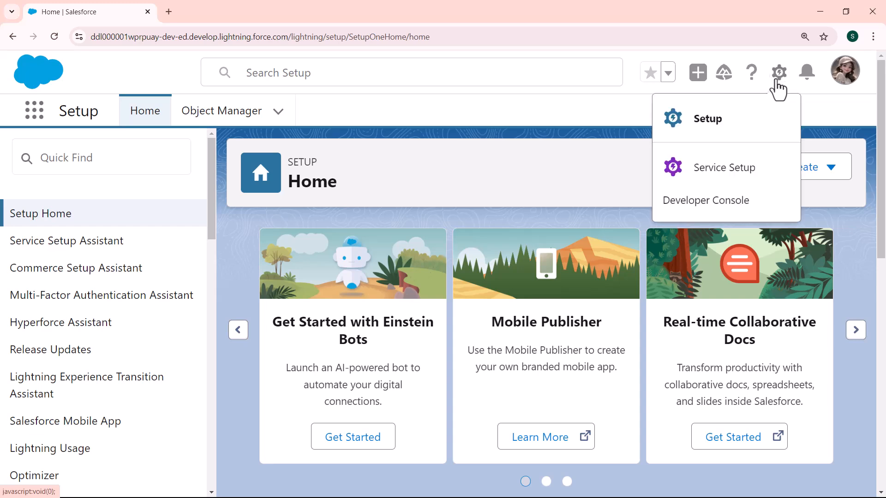
{"action": "left_click", "coordinate": [715, 131]}
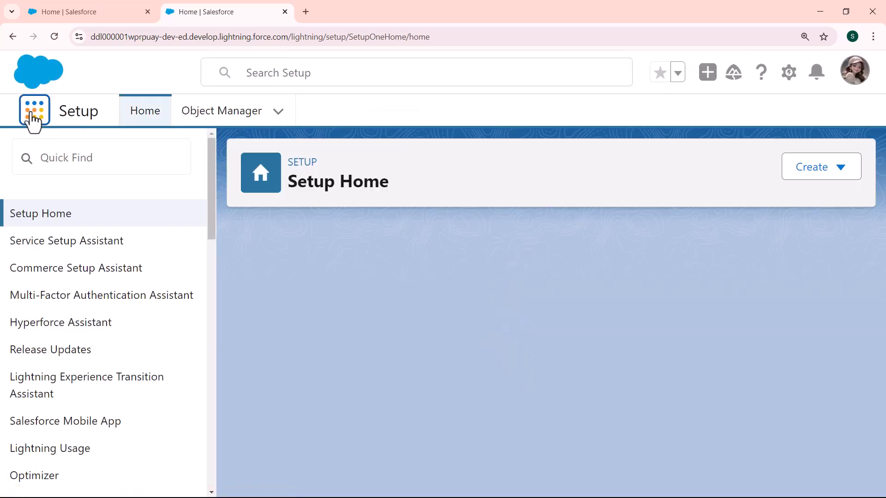
{"action": "left_click", "coordinate": [36, 115]}
{"action": "left_click", "coordinate": [36, 115]}
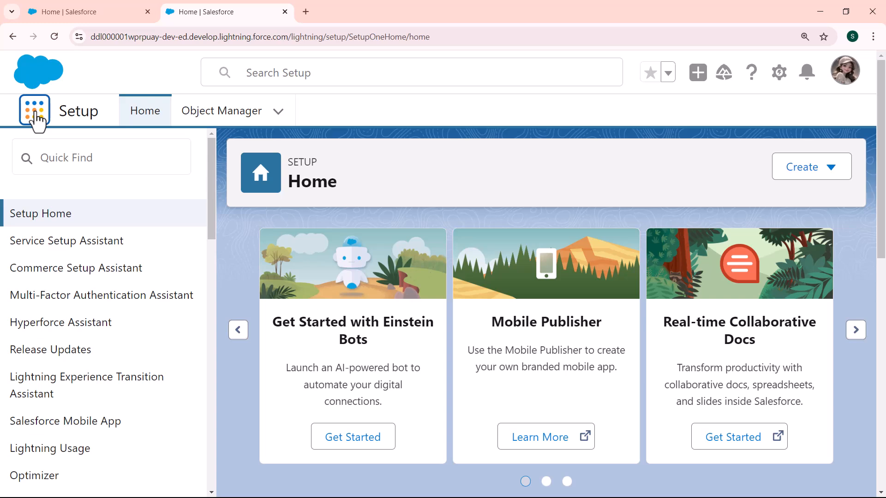
{"action": "left_click", "coordinate": [36, 115]}
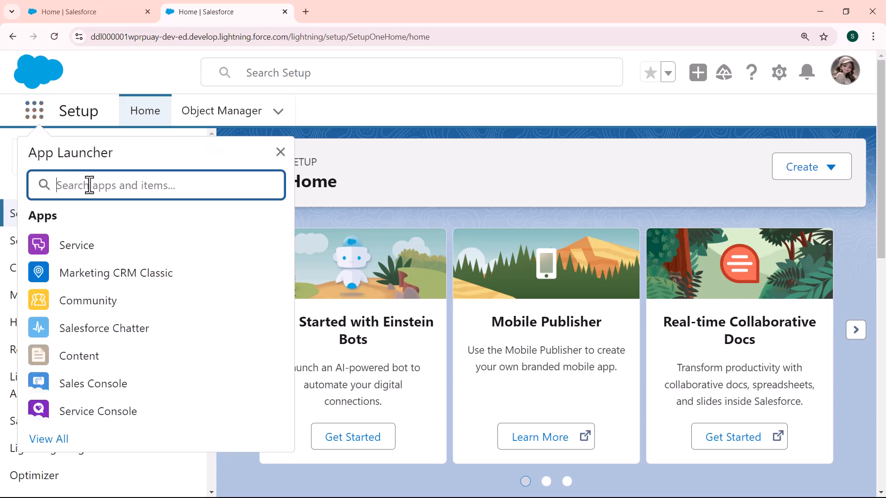
{"action": "type", "text": "re"}
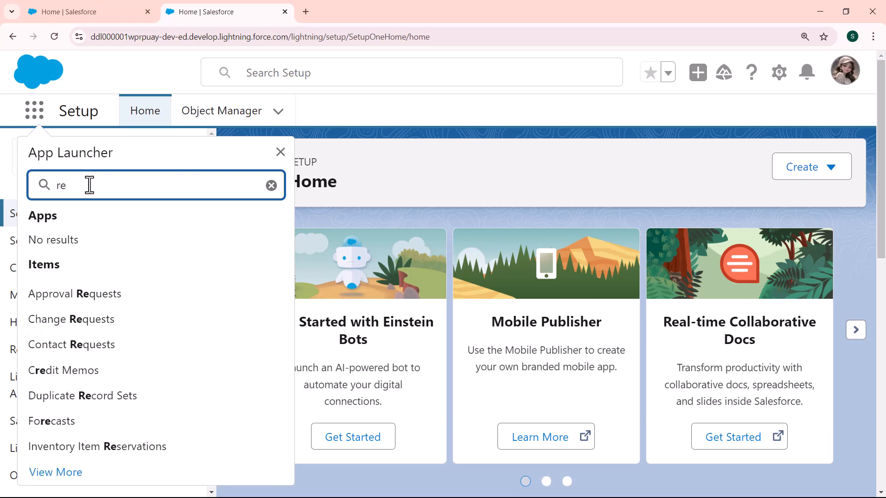
{"action": "type", "text": "port"}
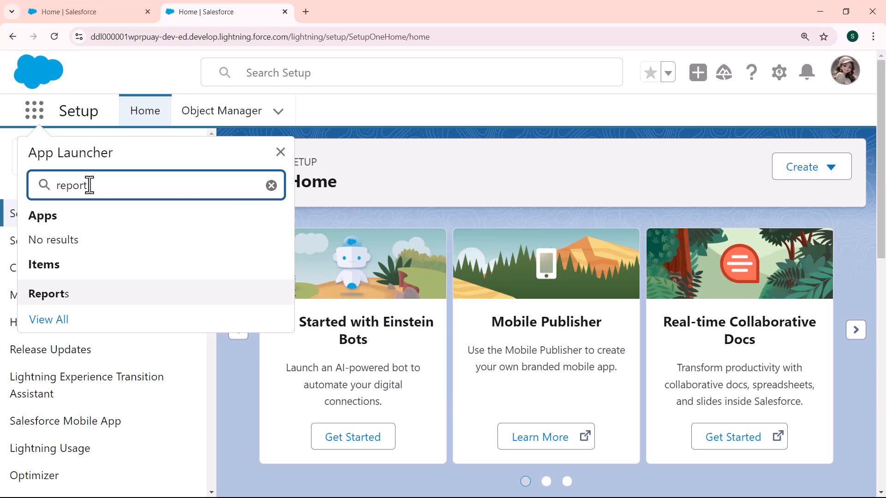
{"action": "left_click", "coordinate": [56, 300]}
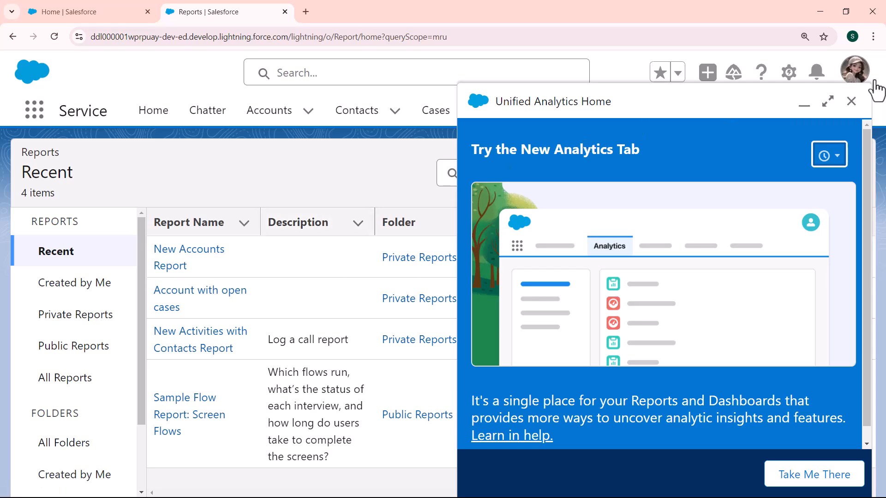
{"action": "left_click", "coordinate": [852, 102]}
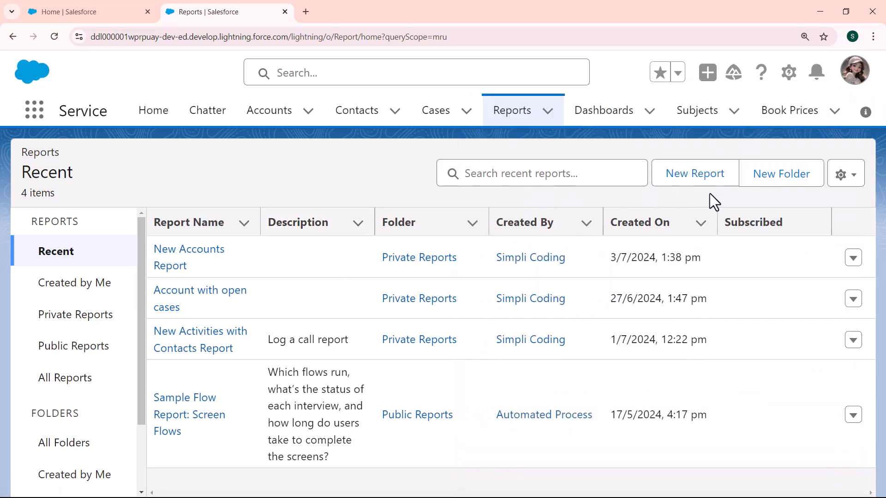
Start a new report using the standard Opportunities report type from the Opportunities category
{"action": "left_click", "coordinate": [702, 178]}
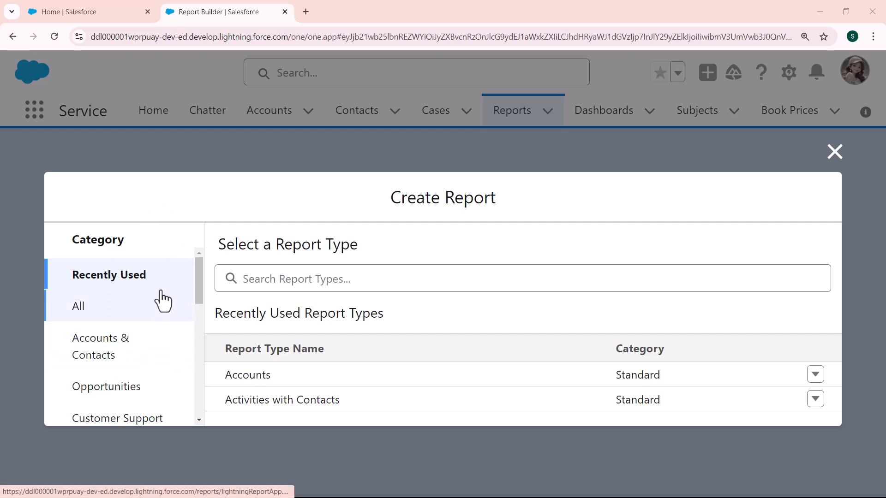
{"action": "left_click", "coordinate": [121, 396]}
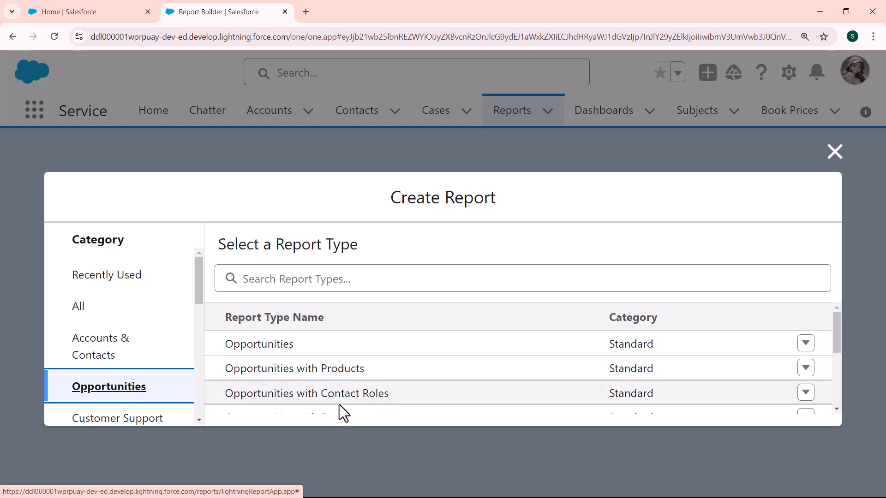
{"action": "left_click", "coordinate": [267, 343]}
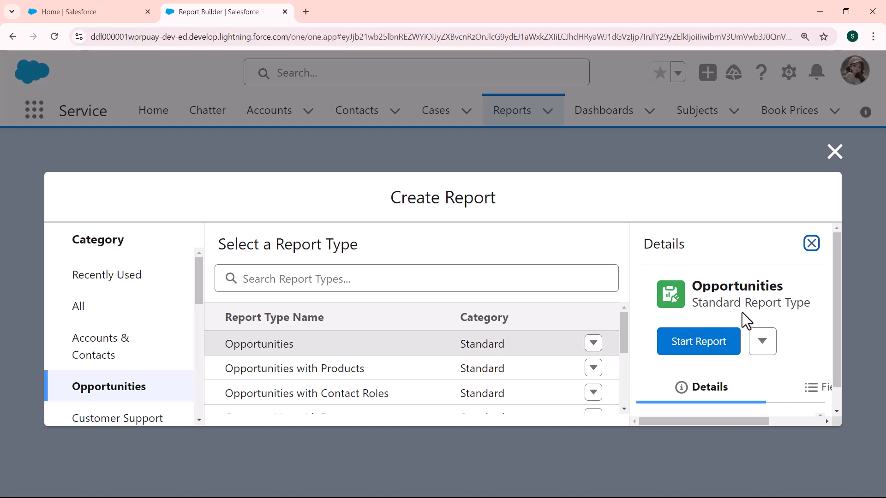
{"action": "left_click", "coordinate": [698, 342]}
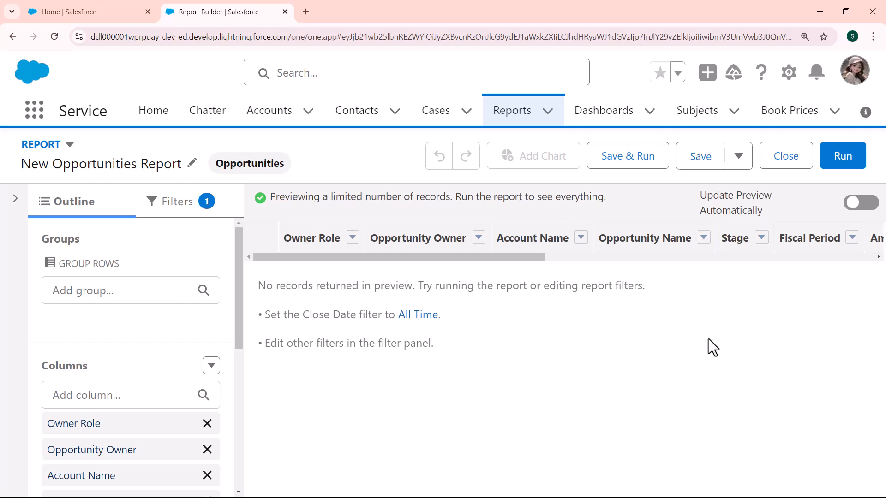
Begin saving the report and replace its default name with "Opportunity expense Report"
{"action": "left_click", "coordinate": [710, 159]}
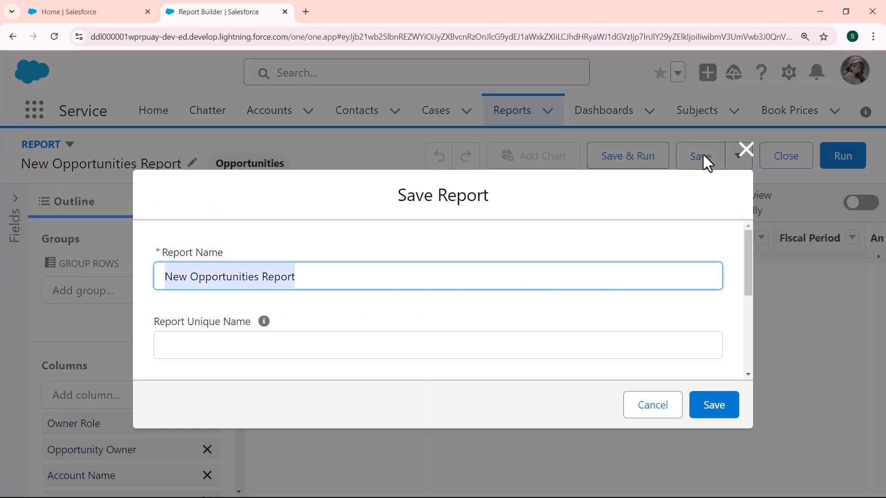
{"action": "left_click", "coordinate": [352, 273]}
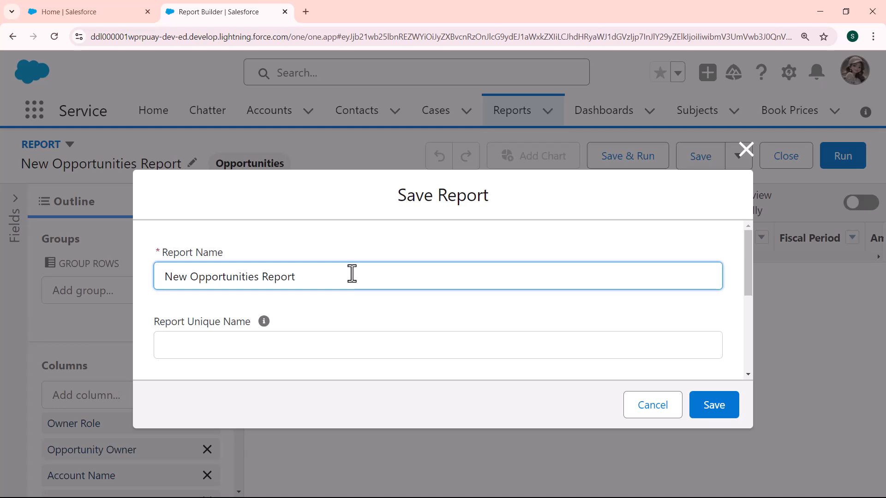
{"action": "left_click_drag", "start_coordinate": [351, 273], "coordinate": [148, 286]}
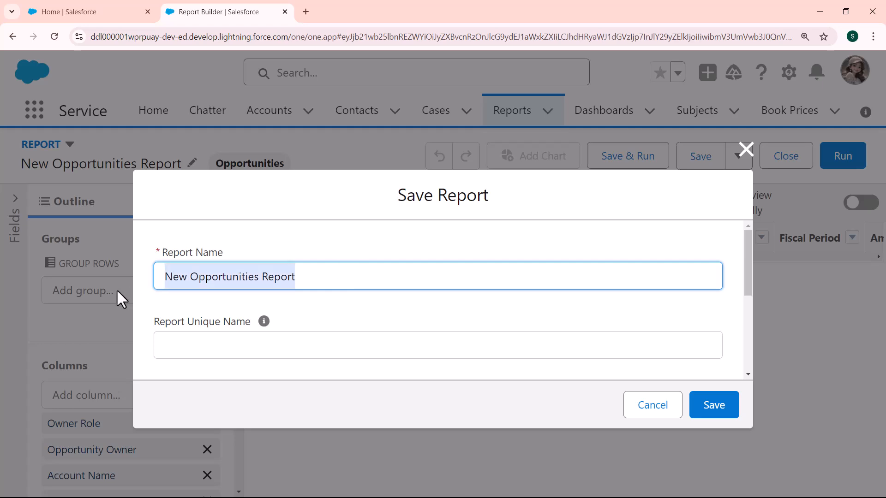
{"action": "key", "text": "BackSpace"}
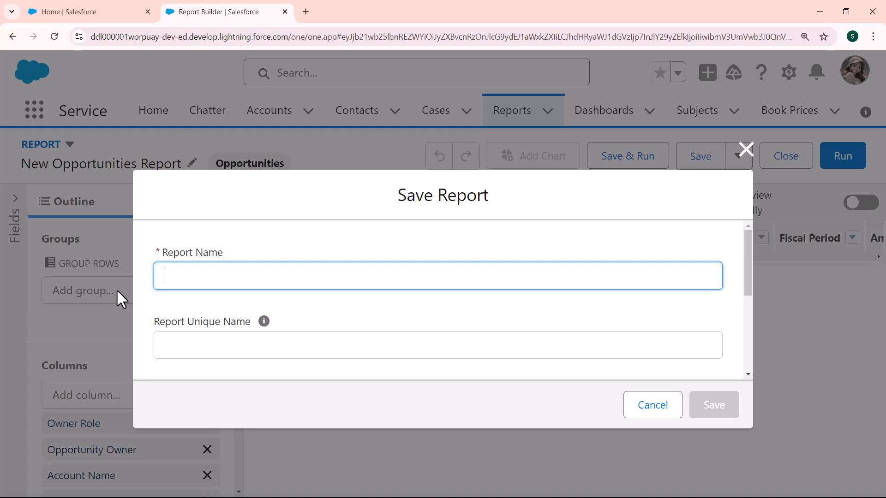
{"action": "type", "text": "Opport"}
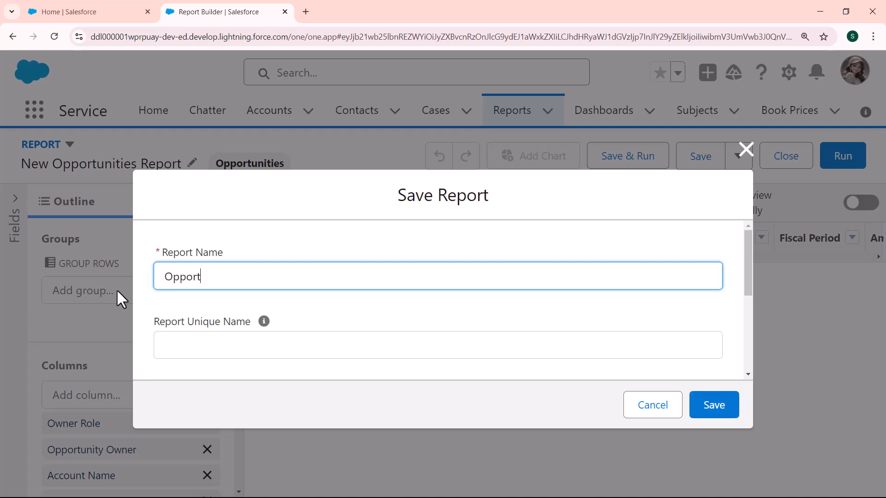
{"action": "type", "text": "unity "}
{"action": "type", "text": "expen"}
{"action": "type", "text": "s"}
{"action": "key", "text": "BackSpace"}
{"action": "key", "text": "BackSpace"}
{"action": "type", "text": "nse Report"}
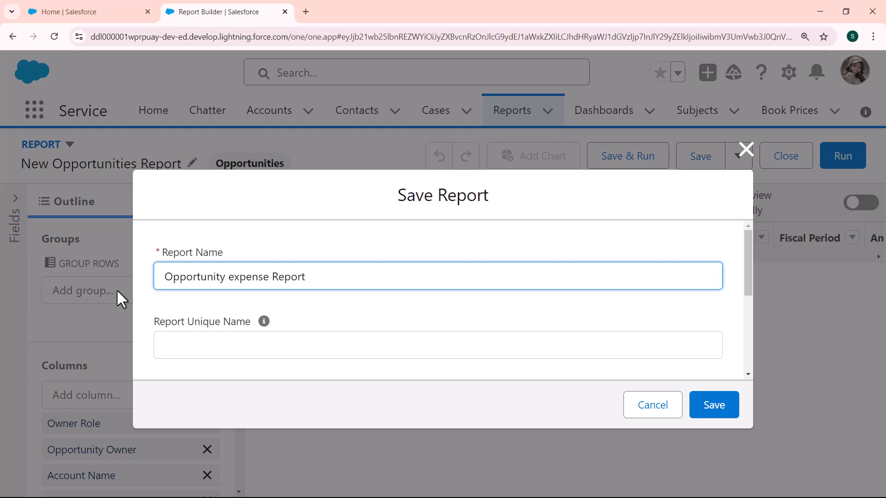
Let the report's unique name fill in automatically and save the report in the Private Reports folder
{"action": "left_click", "coordinate": [202, 342]}
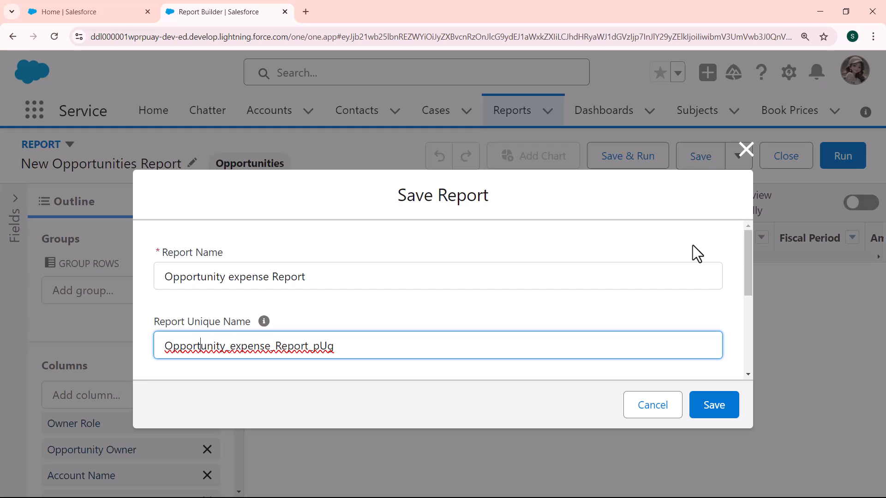
{"action": "left_click_drag", "start_coordinate": [745, 256], "coordinate": [746, 321]}
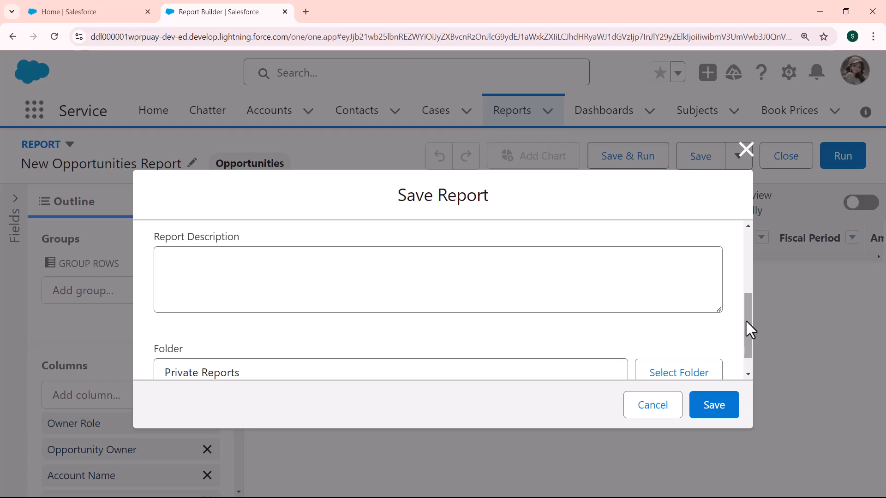
{"action": "left_click_drag", "start_coordinate": [746, 321], "coordinate": [748, 350]}
{"action": "left_click", "coordinate": [728, 406]}
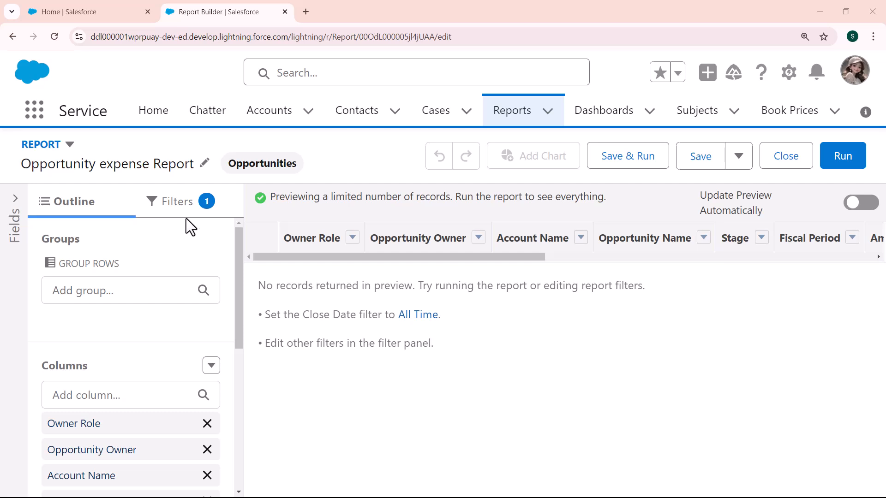
Set the Close Date filter's range to All Time, keeping Close Date as the date field, and refresh the report preview
{"action": "left_click", "coordinate": [171, 207]}
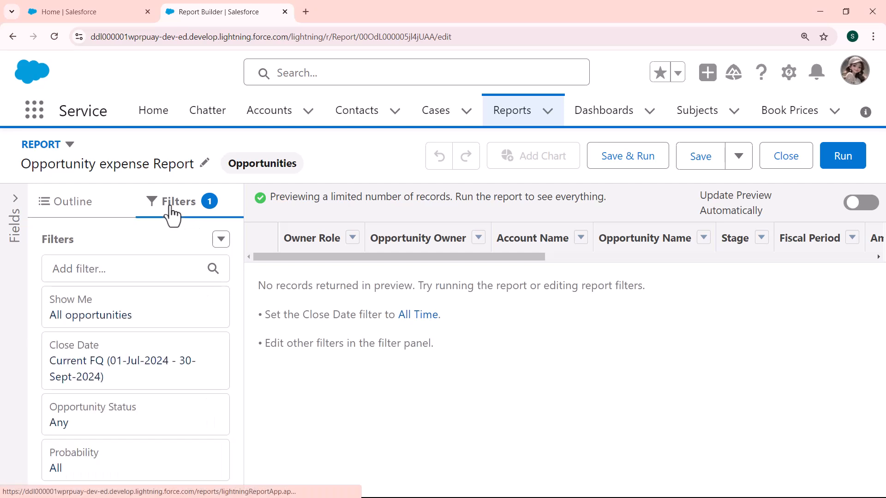
{"action": "left_click", "coordinate": [131, 376]}
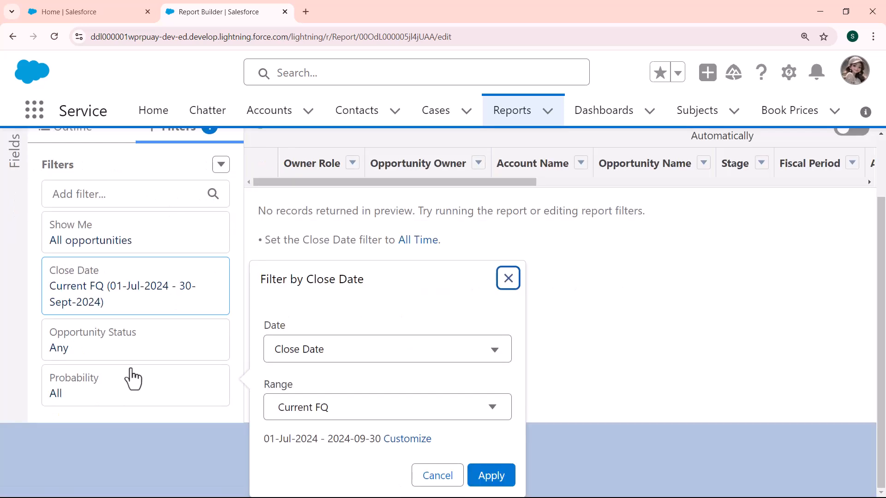
{"action": "left_click", "coordinate": [390, 353]}
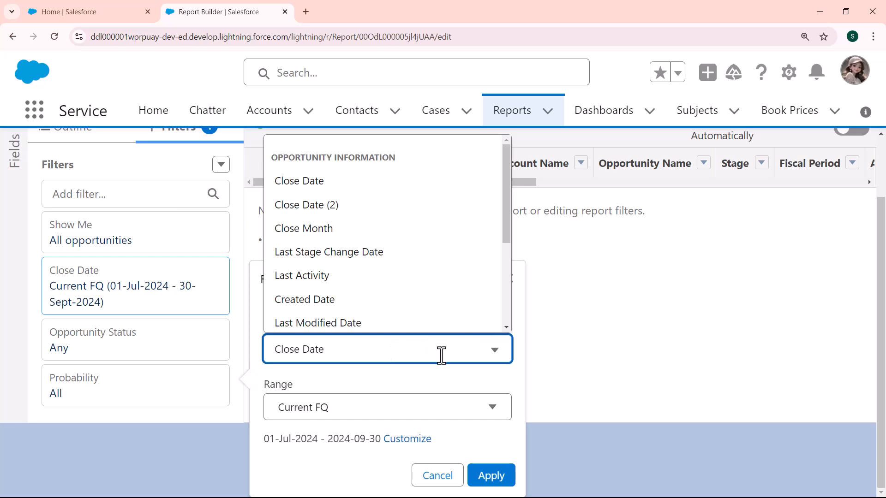
{"action": "left_click", "coordinate": [631, 339]}
{"action": "left_click", "coordinate": [137, 362]}
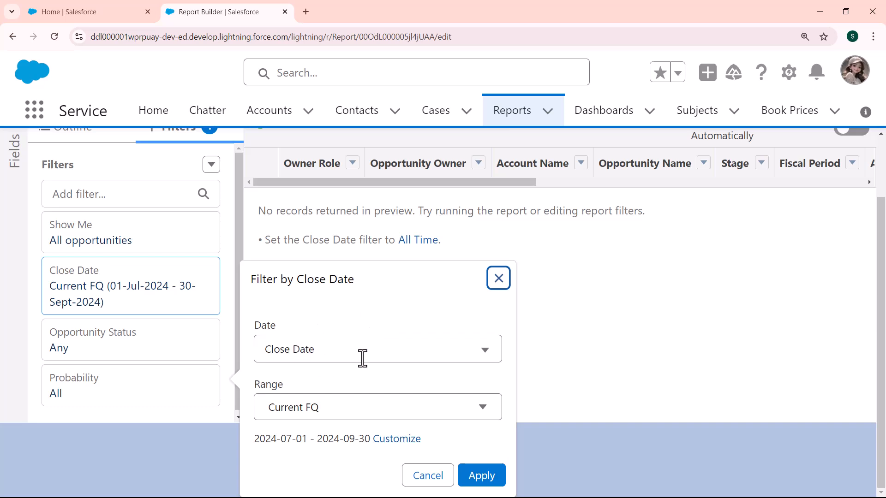
{"action": "left_click", "coordinate": [383, 414]}
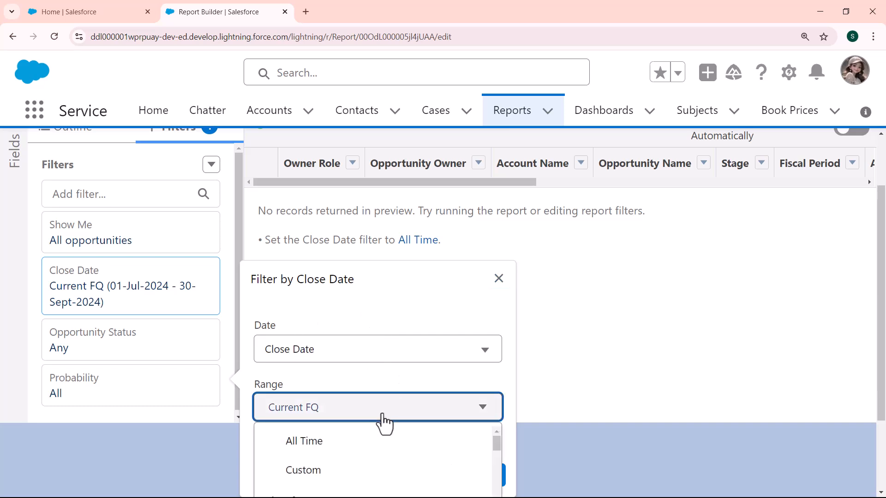
{"action": "left_click", "coordinate": [330, 448]}
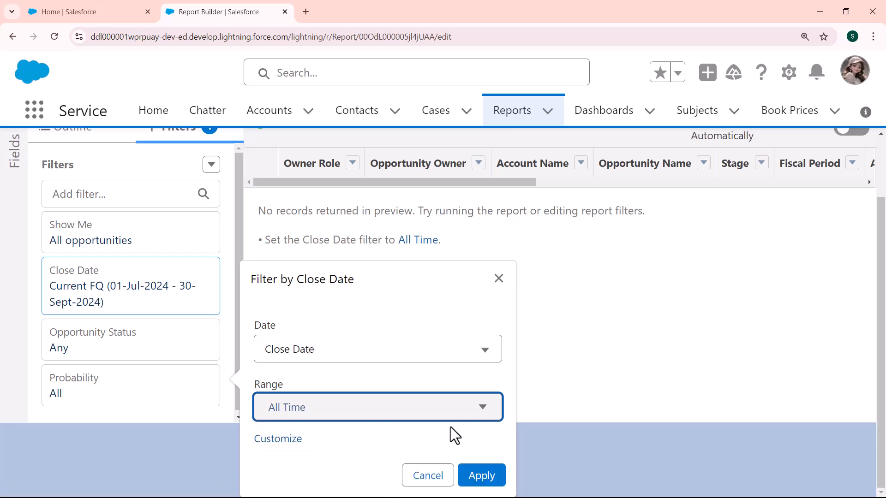
{"action": "left_click", "coordinate": [479, 477]}
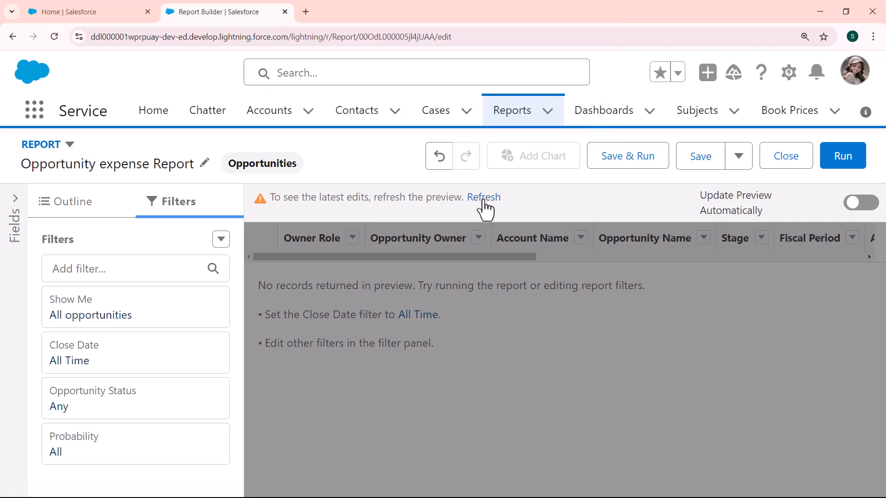
{"action": "left_click", "coordinate": [483, 199]}
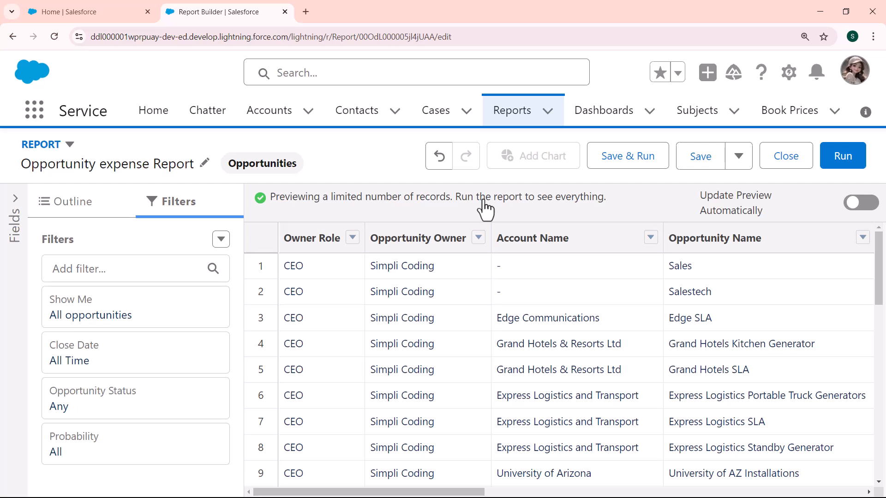
Group the report rows by Type and refresh the preview
{"action": "left_click", "coordinate": [73, 206]}
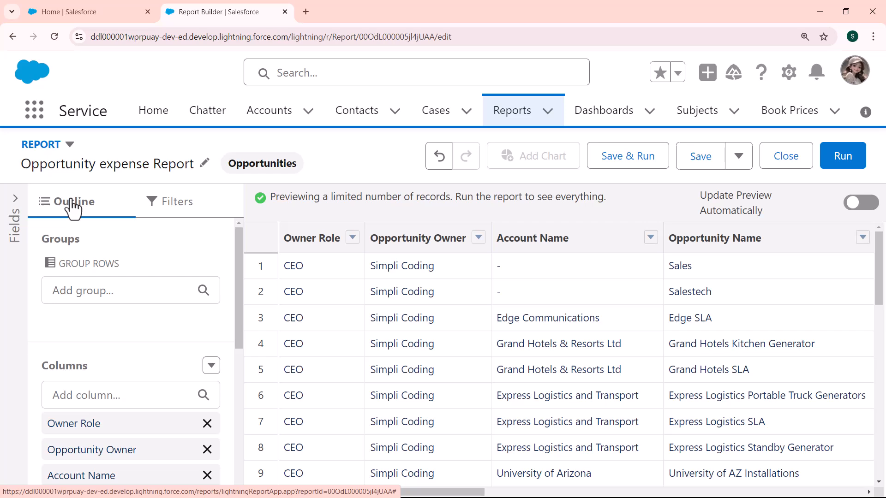
{"action": "left_click_drag", "start_coordinate": [485, 492], "coordinate": [577, 491]}
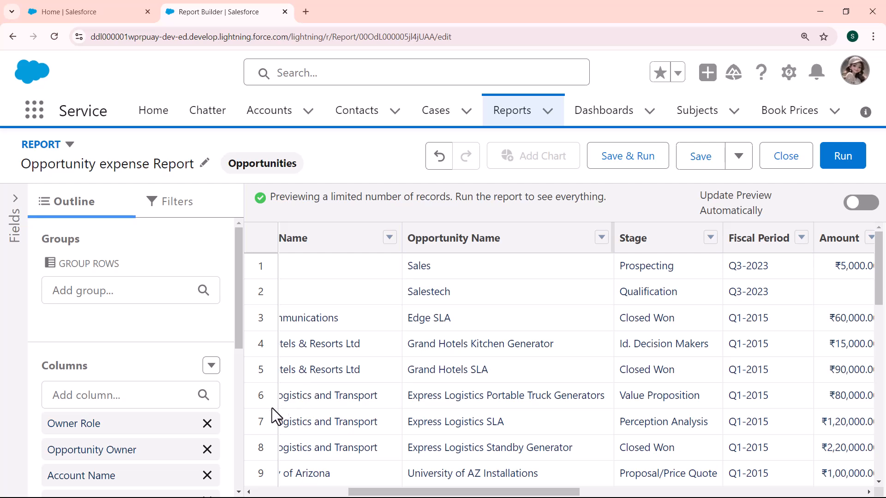
{"action": "left_click", "coordinate": [128, 295]}
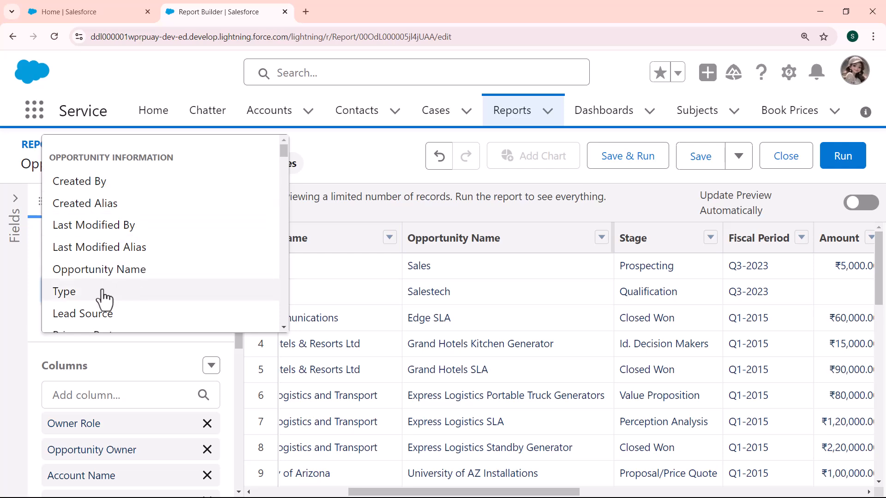
{"action": "left_click", "coordinate": [104, 295]}
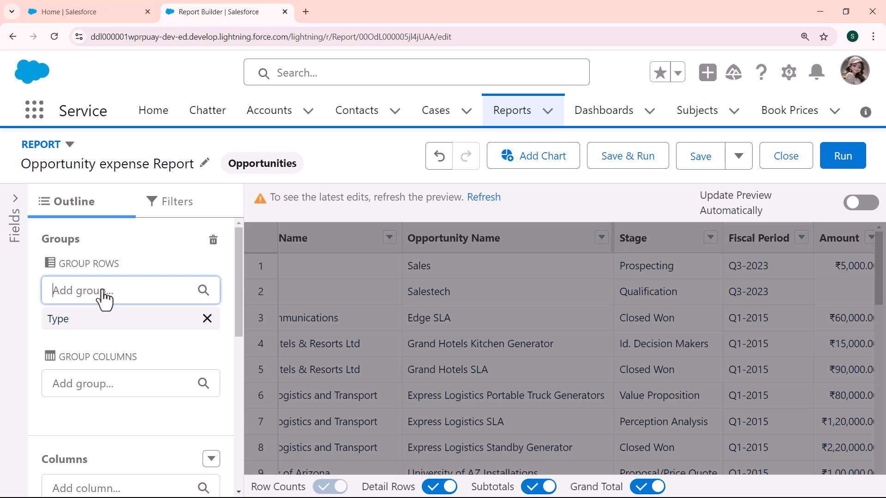
{"action": "left_click", "coordinate": [493, 198]}
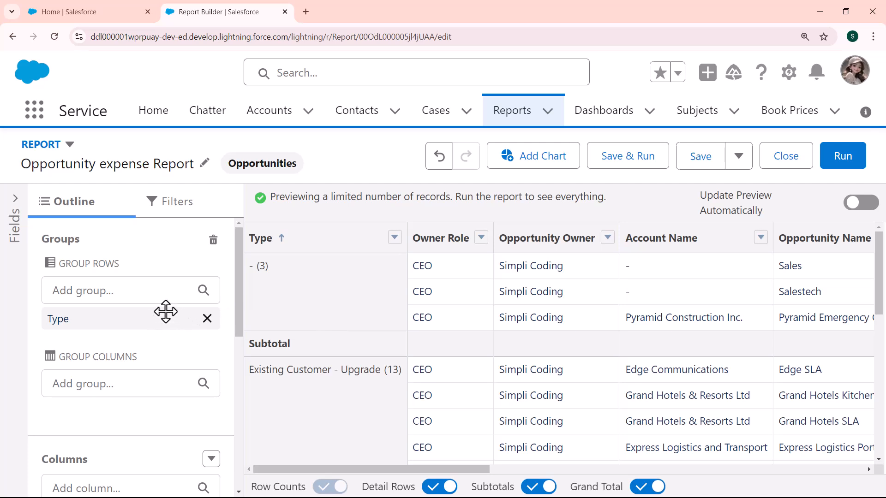
Create a summary-level formula column in the report and name it "Opportunity Expense"
{"action": "left_click", "coordinate": [17, 200]}
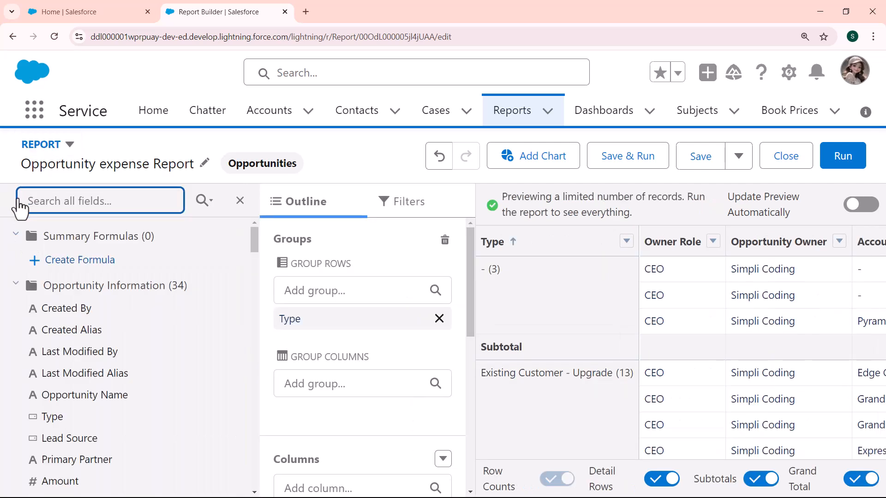
{"action": "left_click", "coordinate": [76, 267]}
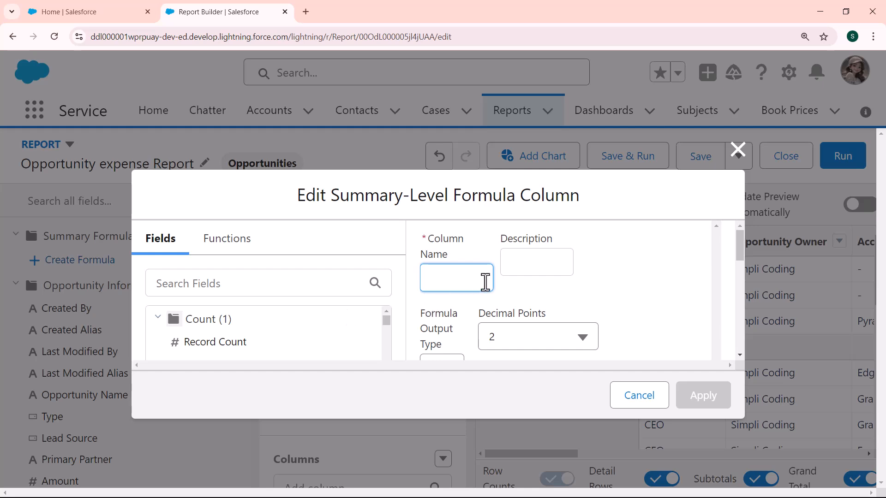
{"action": "type", "text": "Opportuni"}
{"action": "type", "text": "ty Expense"}
Search the formula fields for "revenue" and insert Annual Revenue with the Sum option as the formula's first term
{"action": "key", "text": "ctrl+minus"}
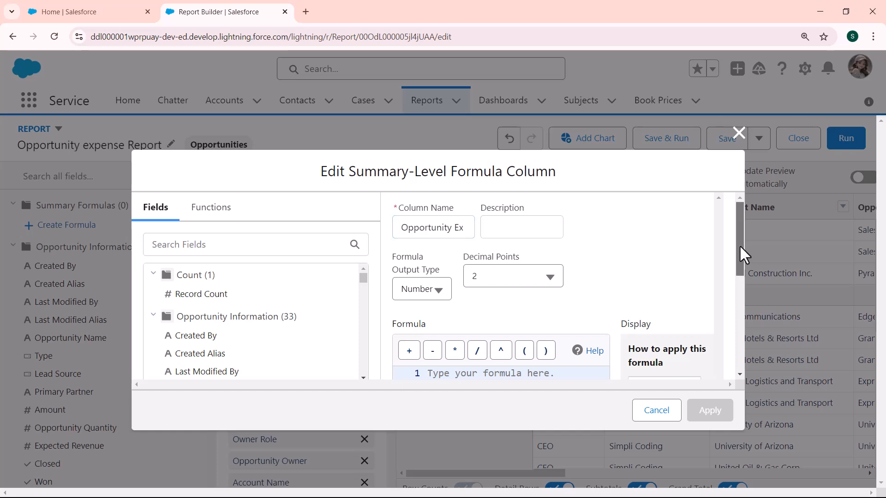
{"action": "left_click_drag", "start_coordinate": [739, 244], "coordinate": [742, 279]}
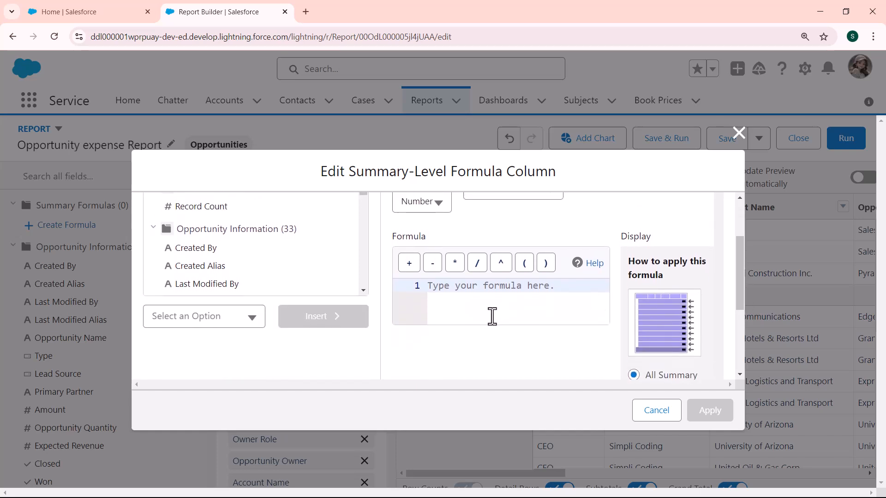
{"action": "left_click", "coordinate": [493, 312]}
{"action": "key", "text": "ctrl+plus"}
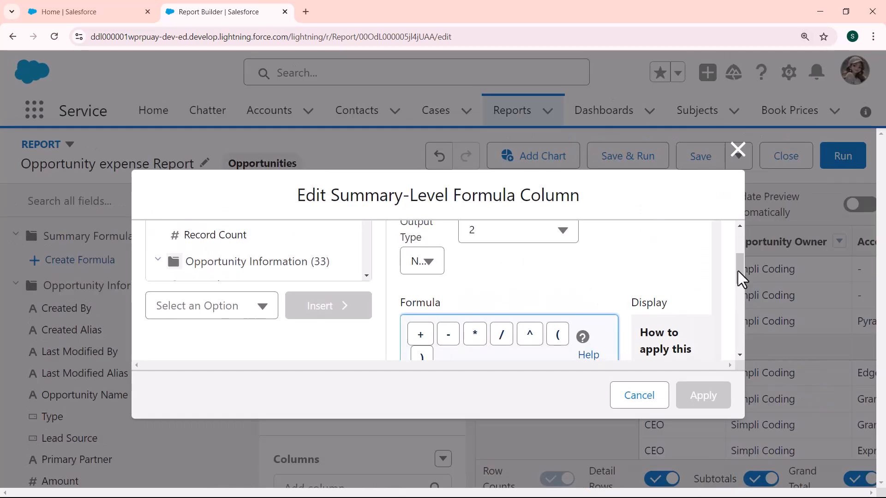
{"action": "mouse_move", "coordinate": [738, 272]}
{"action": "left_mouse_down"}
{"action": "mouse_move", "coordinate": [738, 293]}
{"action": "mouse_move", "coordinate": [738, 275]}
{"action": "left_mouse_up"}
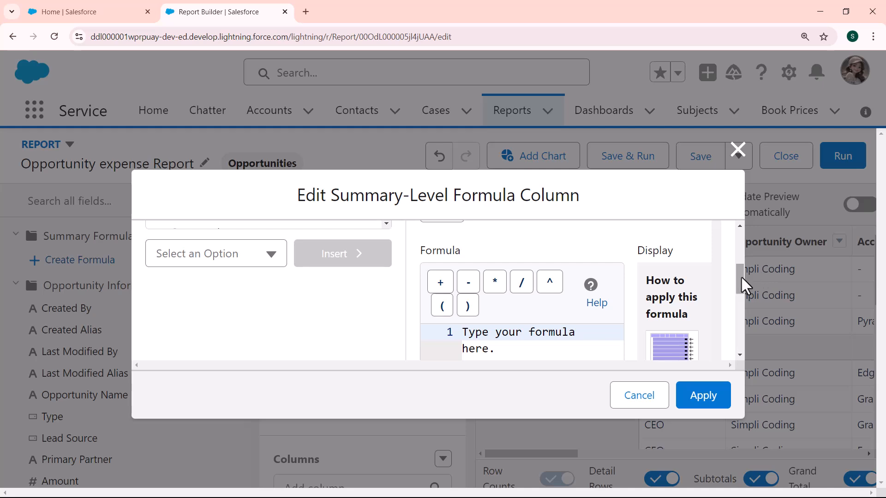
{"action": "left_click_drag", "start_coordinate": [741, 275], "coordinate": [743, 240]}
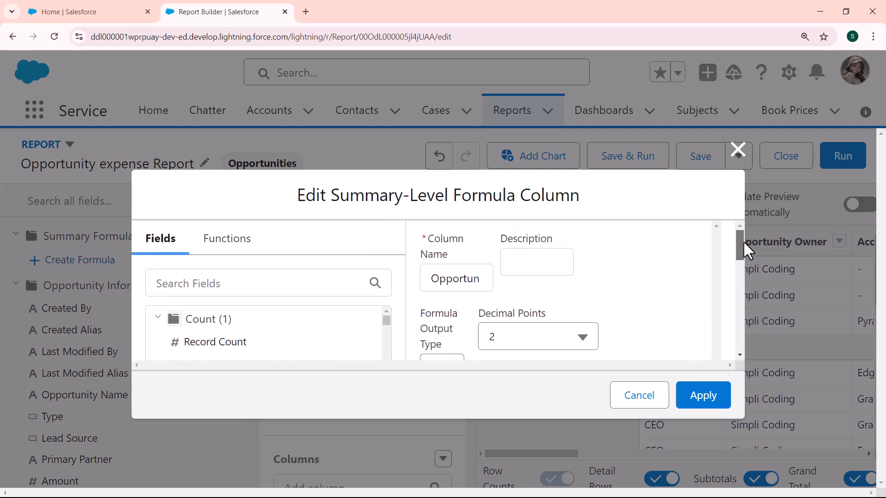
{"action": "left_click", "coordinate": [276, 291]}
{"action": "type", "text": "revenue"}
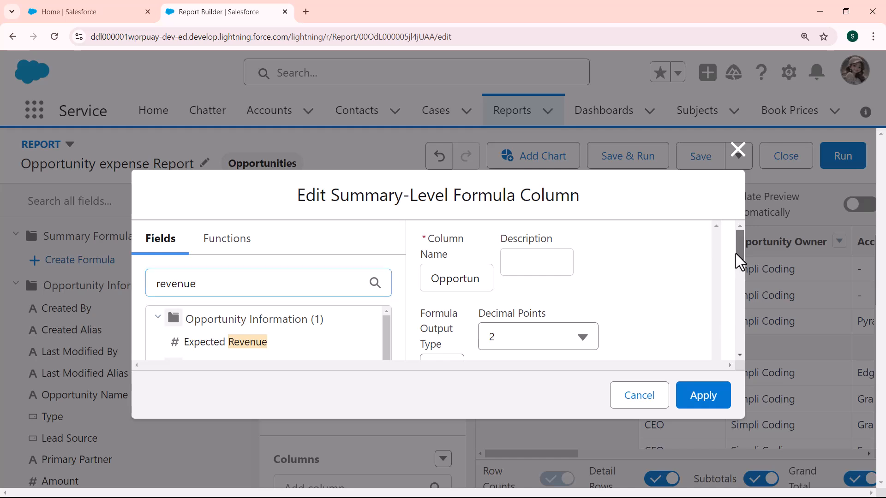
{"action": "mouse_move", "coordinate": [735, 253]}
{"action": "left_mouse_down"}
{"action": "mouse_move", "coordinate": [735, 272]}
{"action": "mouse_move", "coordinate": [735, 264]}
{"action": "left_mouse_up"}
{"action": "left_click_drag", "start_coordinate": [386, 301], "coordinate": [386, 318]}
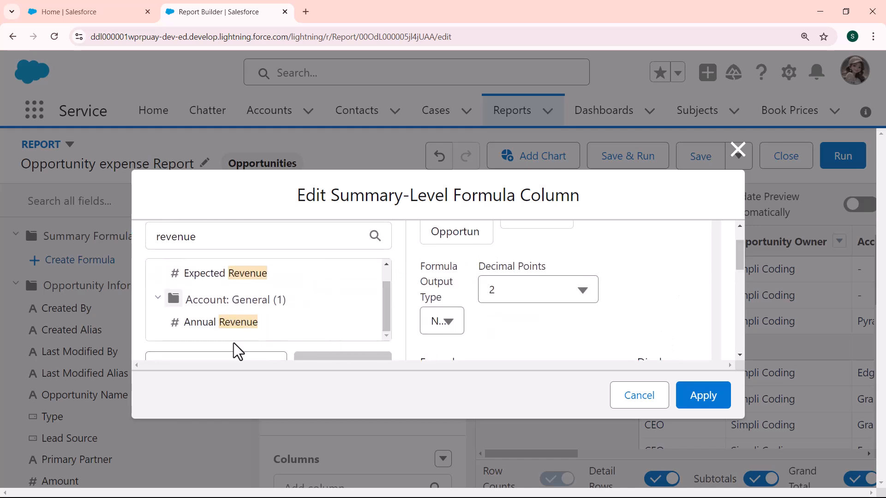
{"action": "left_click", "coordinate": [210, 326]}
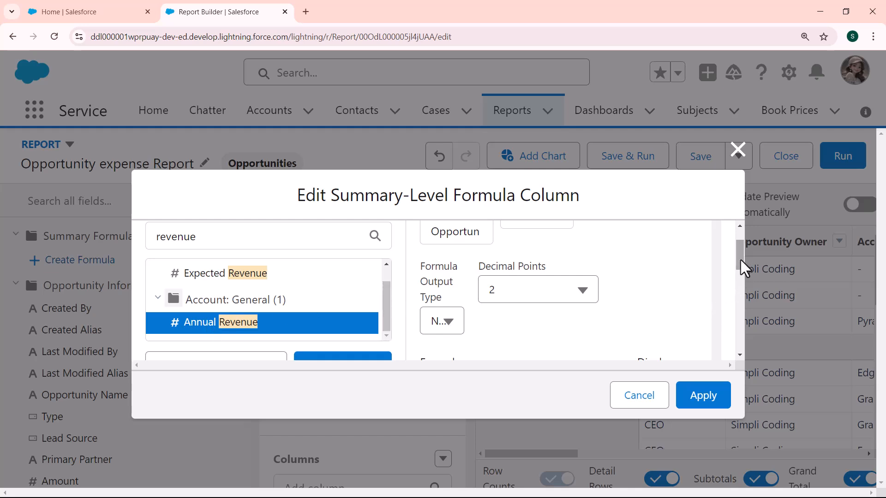
{"action": "left_click_drag", "start_coordinate": [740, 260], "coordinate": [738, 278]}
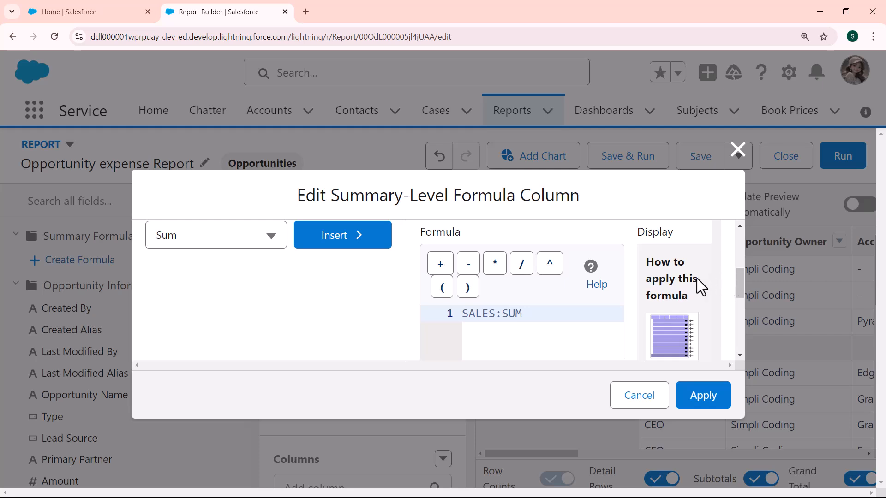
Multiply the first term by the Sum of Expected Revenue and apply the summary formula
{"action": "left_click", "coordinate": [494, 265]}
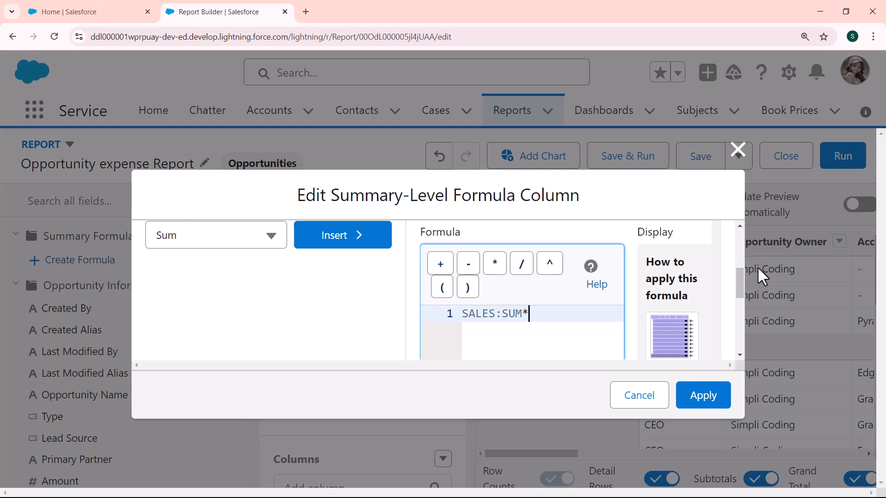
{"action": "left_click_drag", "start_coordinate": [740, 278], "coordinate": [745, 240]}
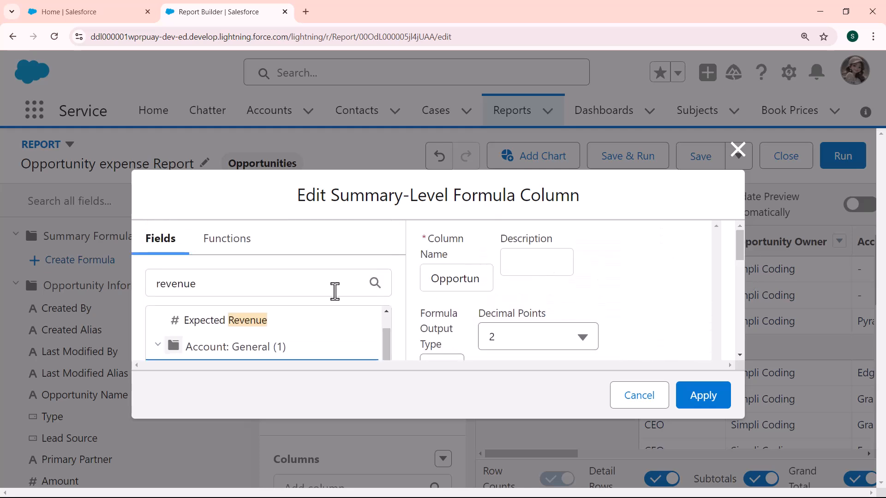
{"action": "left_click", "coordinate": [248, 324]}
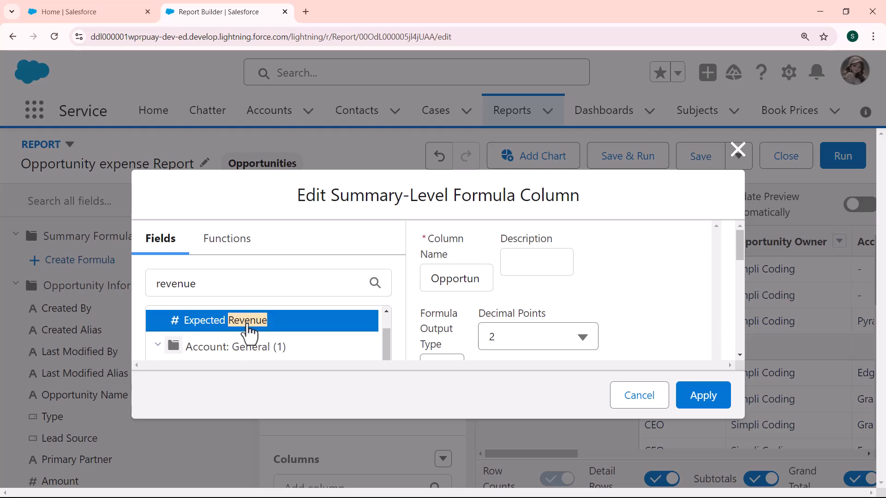
{"action": "left_click_drag", "start_coordinate": [742, 250], "coordinate": [743, 277]}
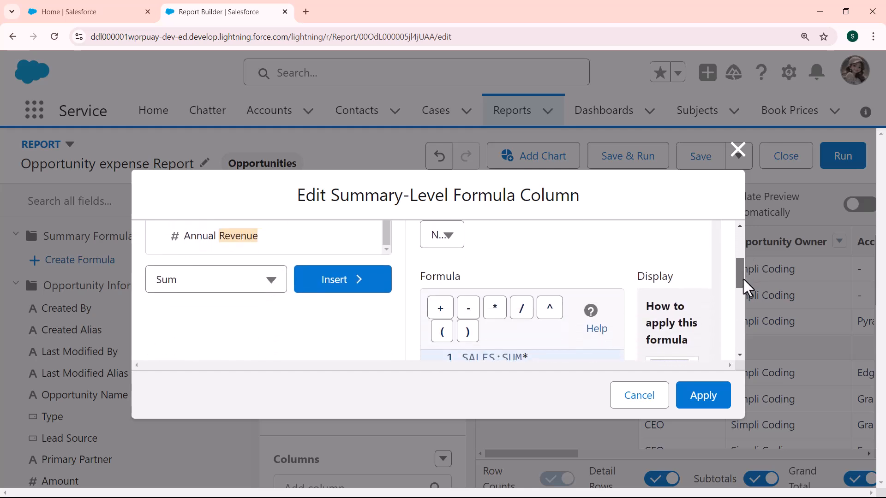
{"action": "left_click", "coordinate": [353, 275]}
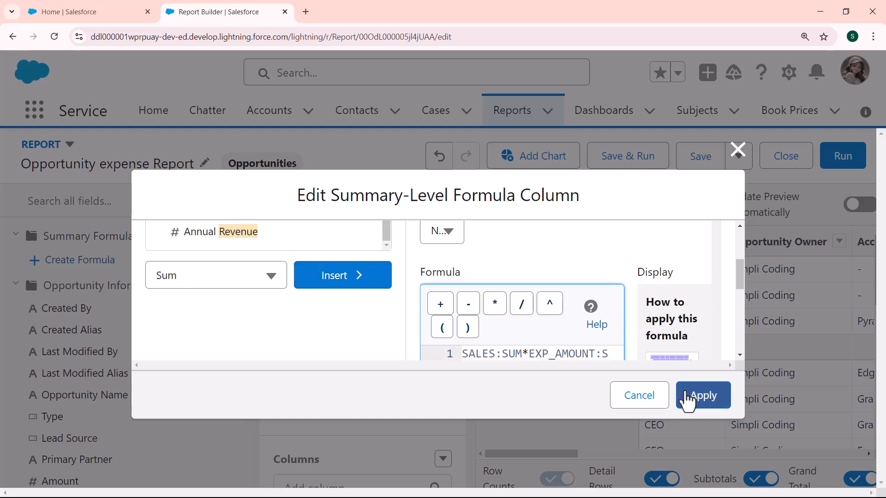
{"action": "left_click", "coordinate": [699, 402]}
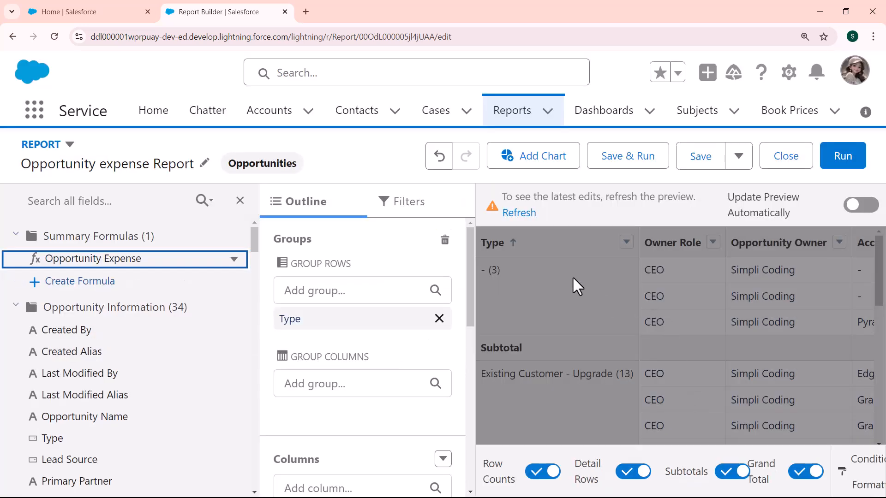
Refresh the report preview and save the report, bringing the Opportunity Expense column into view
{"action": "key", "text": "ctrl+minus"}
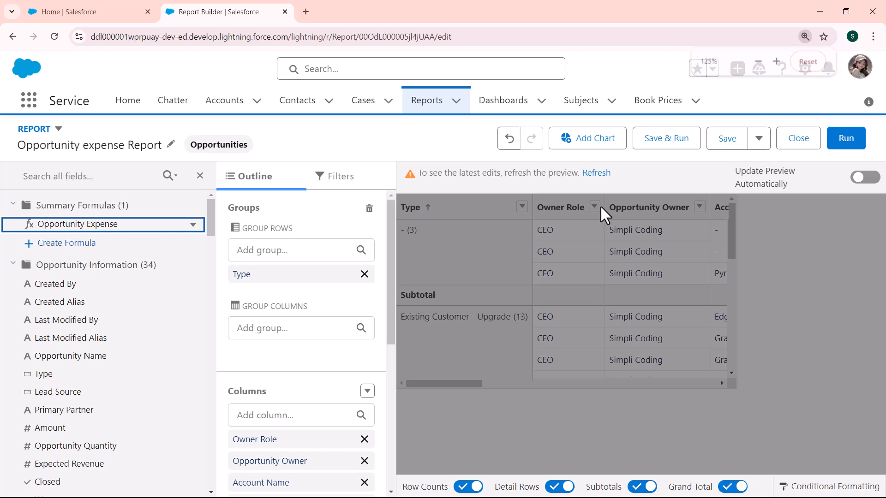
{"action": "left_click", "coordinate": [595, 174]}
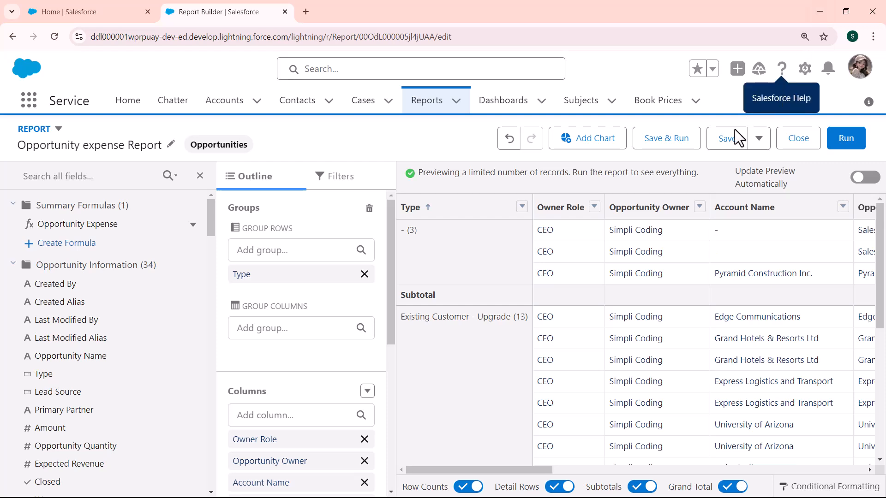
{"action": "left_click", "coordinate": [727, 143]}
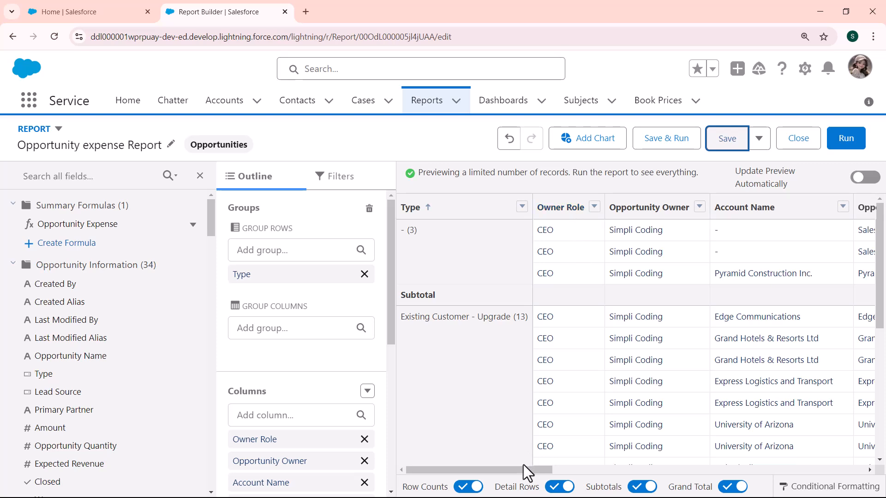
{"action": "left_click_drag", "start_coordinate": [522, 469], "coordinate": [866, 433]}
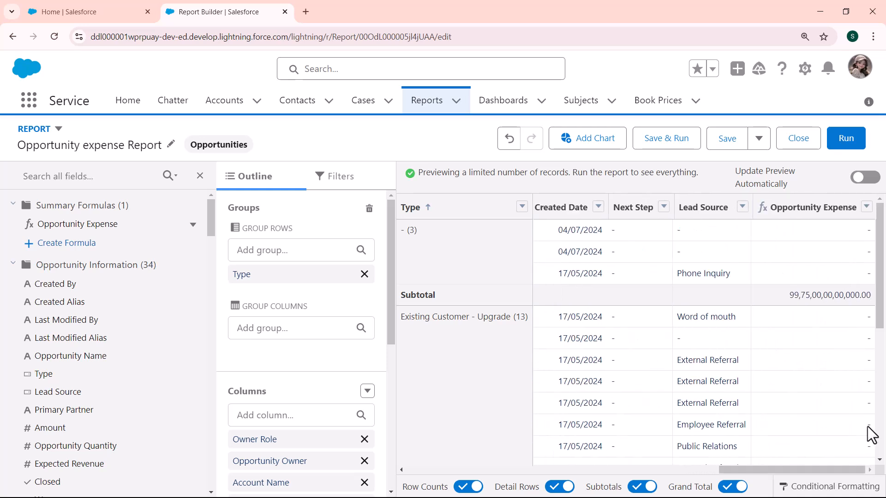